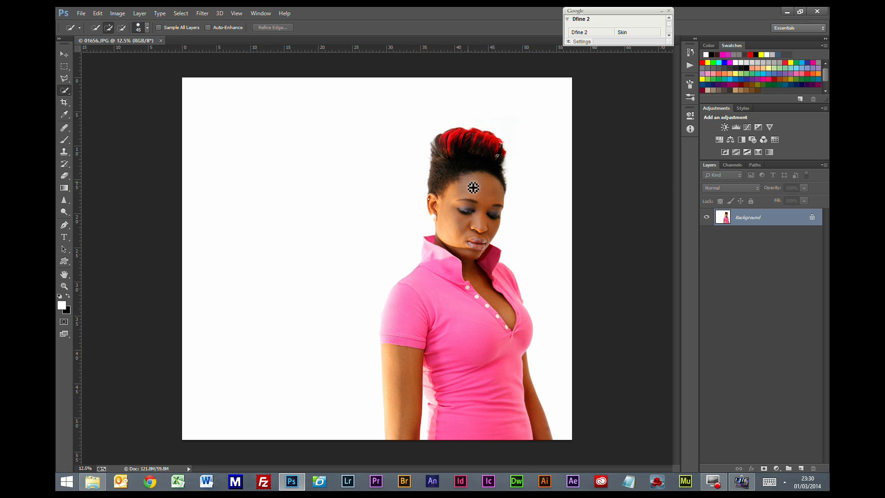
Step: Select the whole woman, including her arms, using the Quick Selection tool with brush size 150
{"action": "key", "text": "bracketright"}
{"action": "key", "text": "bracketright"}
{"action": "key", "text": "bracketright"}
{"action": "key", "text": "bracketright"}
{"action": "key", "text": "bracketright"}
{"action": "key", "text": "bracketright"}
{"action": "key", "text": "bracketright"}
{"action": "key", "text": "bracketright"}
{"action": "mouse_move", "coordinate": [452, 150]}
{"action": "left_mouse_down"}
{"action": "mouse_move", "coordinate": [477, 405]}
{"action": "mouse_move", "coordinate": [481, 414]}
{"action": "mouse_move", "coordinate": [537, 408]}
{"action": "mouse_move", "coordinate": [496, 345]}
{"action": "left_mouse_up"}
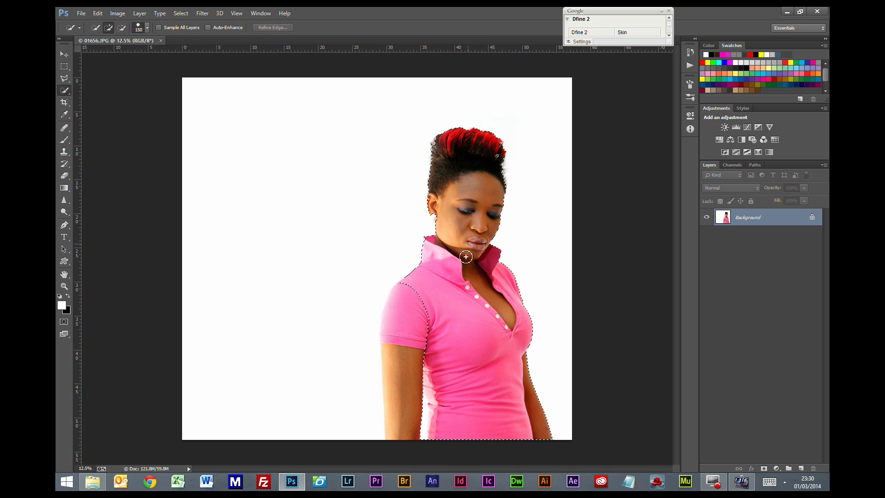
{"action": "mouse_move", "coordinate": [409, 348]}
{"action": "left_mouse_down"}
{"action": "mouse_move", "coordinate": [407, 409]}
{"action": "mouse_move", "coordinate": [430, 434]}
{"action": "left_mouse_up"}
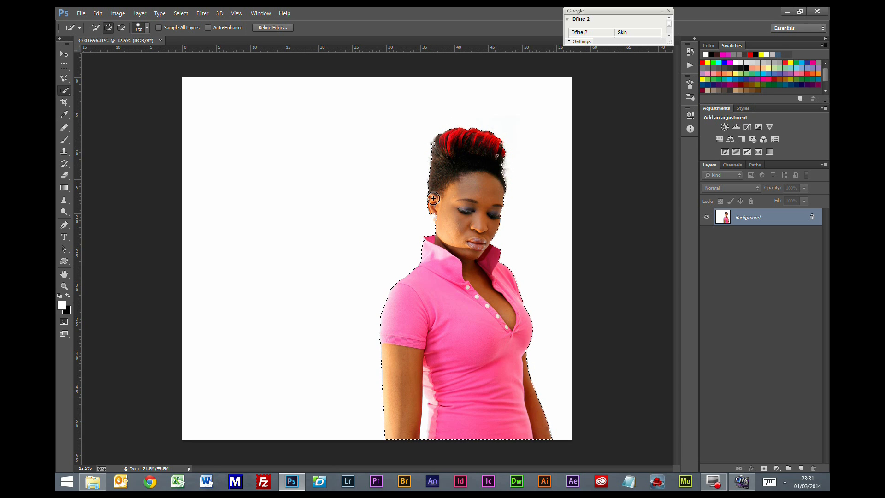
Step: Refine the selection's edge around the hair and ear using a size 150 refine brush, outputting to a selection
{"action": "left_click", "coordinate": [269, 27]}
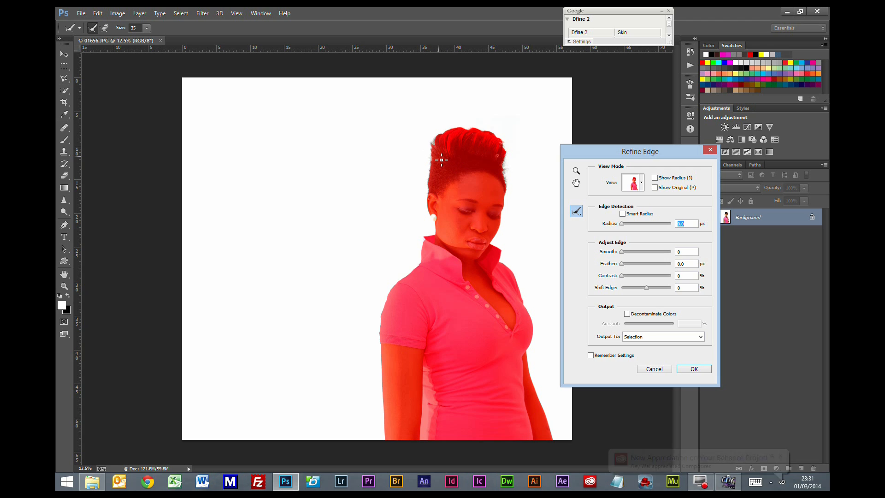
{"action": "key", "text": "bracketright"}
{"action": "key", "text": "bracketright"}
{"action": "key", "text": "bracketright"}
{"action": "key", "text": "bracketright"}
{"action": "key", "text": "bracketright"}
{"action": "key", "text": "bracketright"}
{"action": "key", "text": "bracketright"}
{"action": "key", "text": "bracketright"}
{"action": "key", "text": "bracketright"}
{"action": "key", "text": "bracketright"}
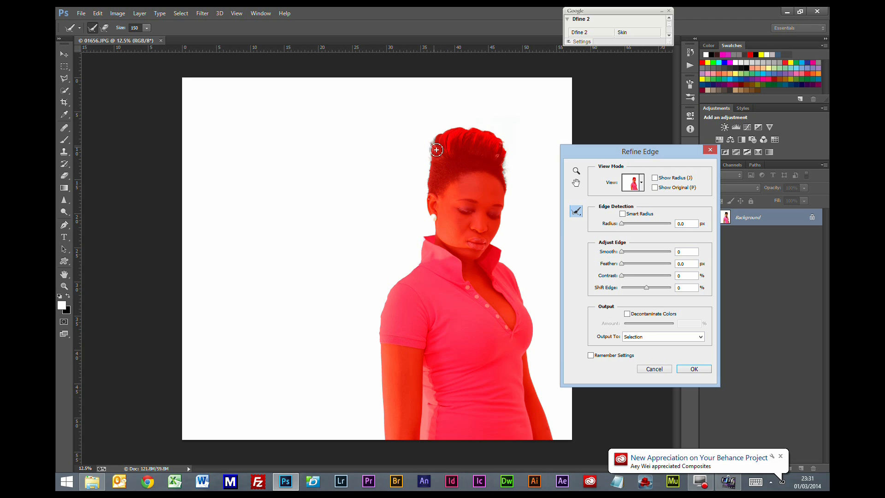
{"action": "left_click_drag", "start_coordinate": [435, 142], "coordinate": [432, 193]}
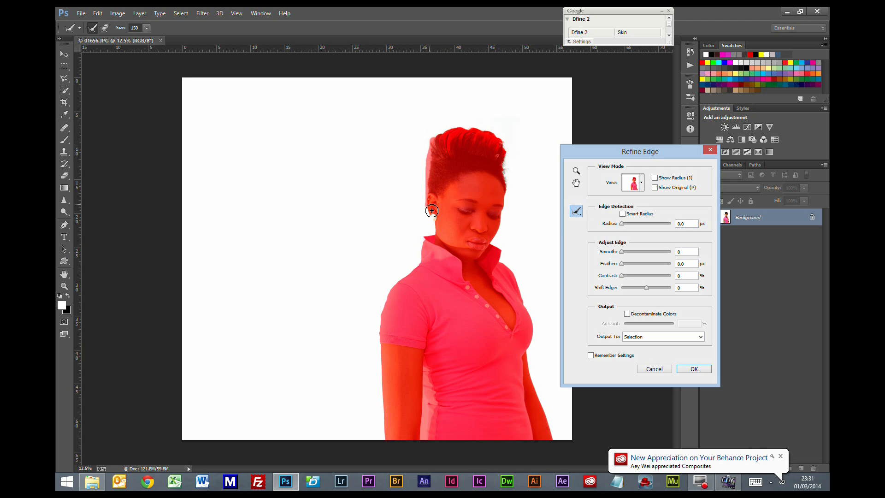
{"action": "mouse_move", "coordinate": [433, 159]}
{"action": "left_mouse_down"}
{"action": "mouse_move", "coordinate": [446, 133]}
{"action": "mouse_move", "coordinate": [471, 130]}
{"action": "mouse_move", "coordinate": [503, 142]}
{"action": "mouse_move", "coordinate": [503, 212]}
{"action": "mouse_move", "coordinate": [487, 250]}
{"action": "left_mouse_up"}
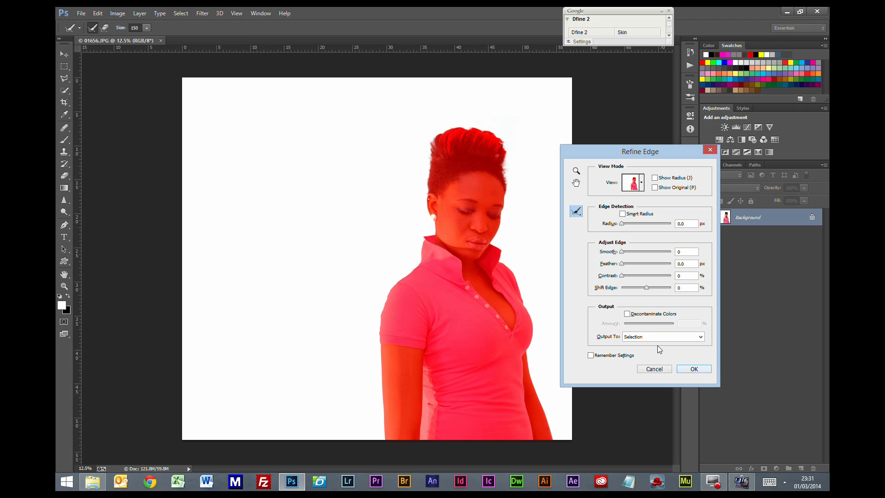
{"action": "left_click", "coordinate": [694, 368]}
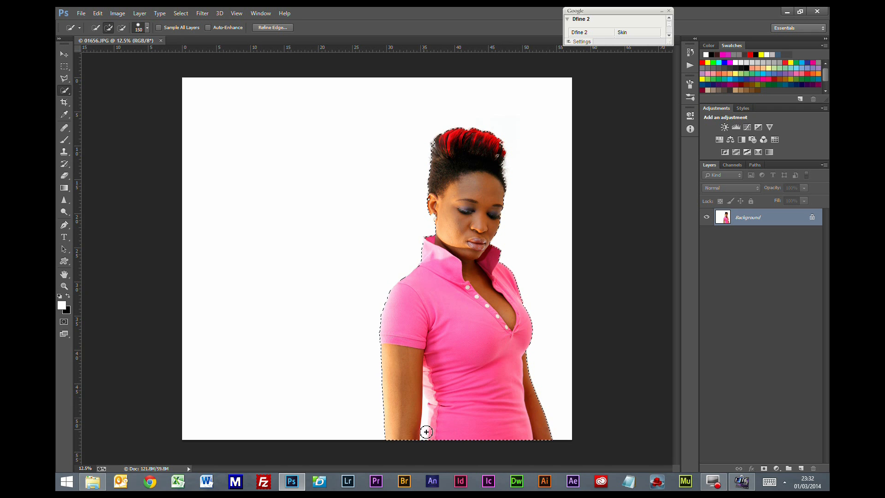
Step: Set Quick Mask to show selected areas in red at 50% opacity and display the selection as a quick mask
{"action": "key", "text": "alt"}
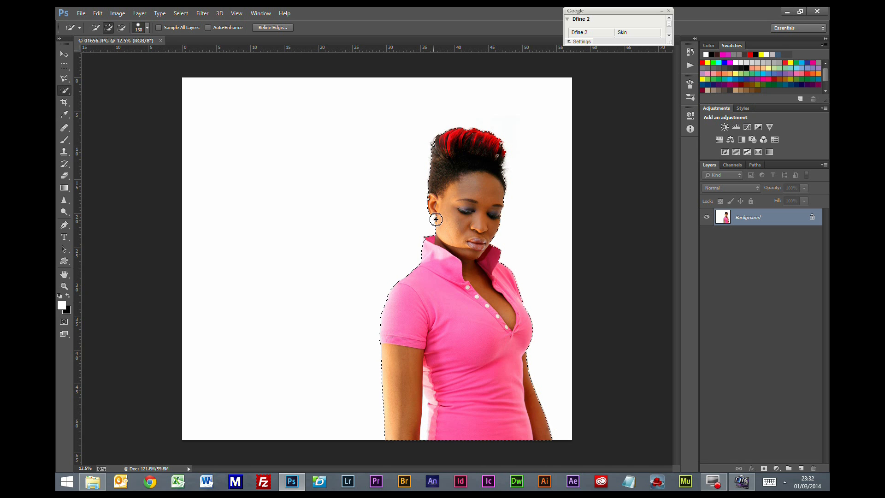
{"action": "left_click", "coordinate": [65, 323]}
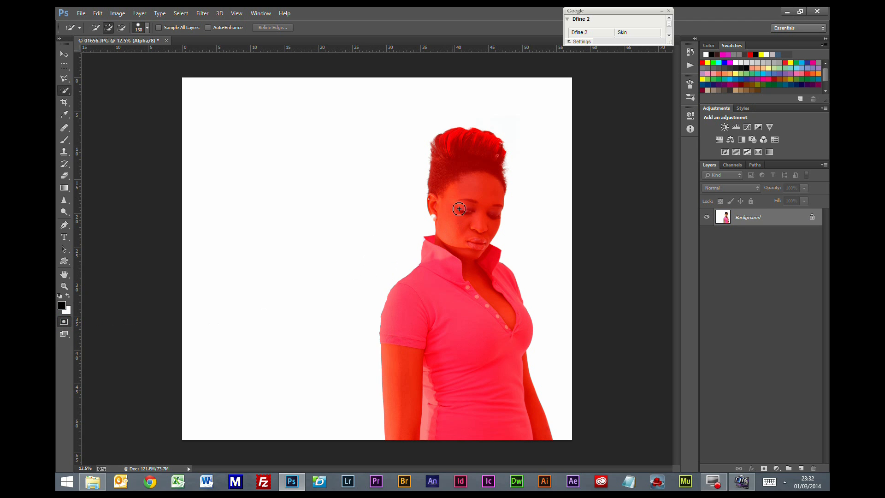
{"action": "double_click", "coordinate": [63, 323]}
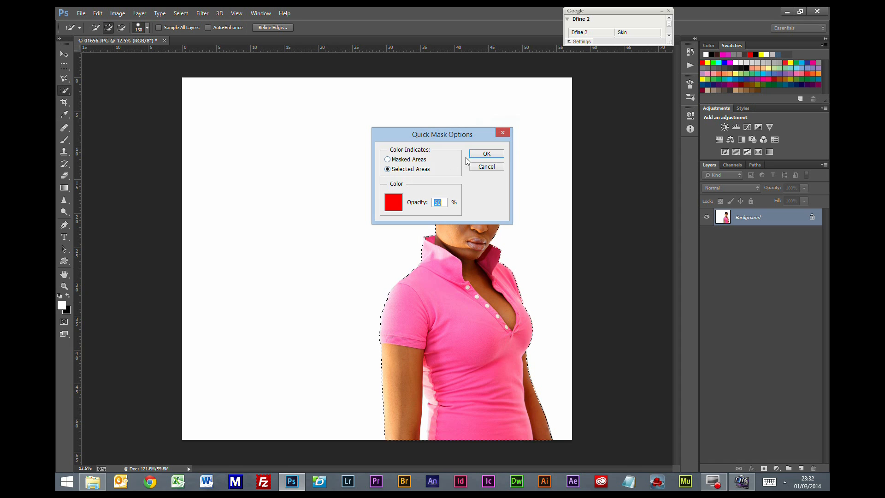
{"action": "left_click", "coordinate": [479, 153]}
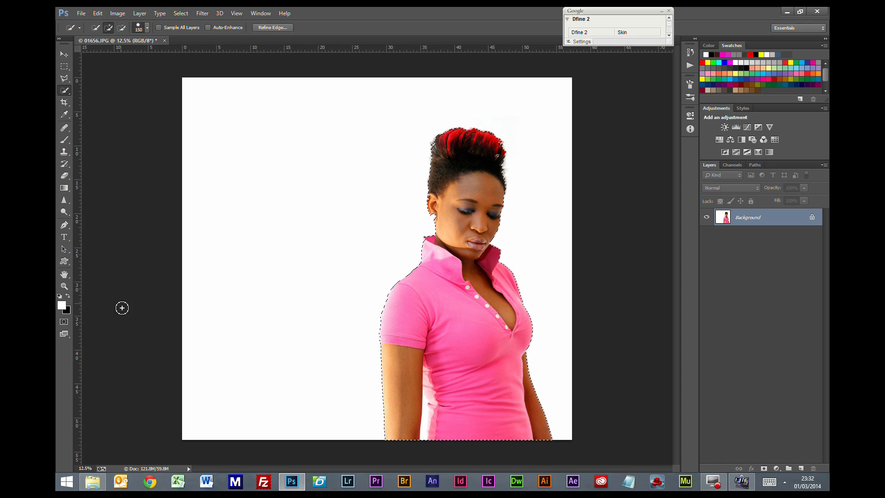
{"action": "left_click", "coordinate": [64, 322]}
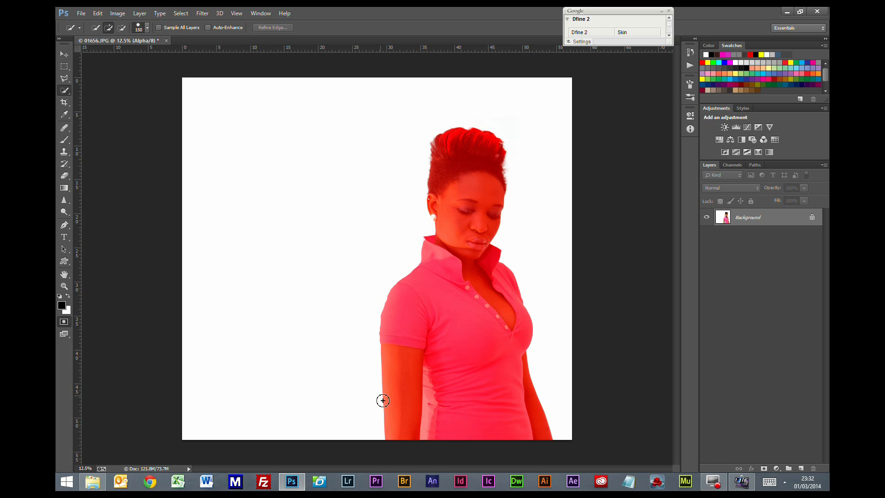
Step: Erase the mask from the gap between the torso and the arm by painting white with a size 100 brush
{"action": "scroll", "coordinate": [463, 434], "scroll_direction": "up", "scroll_amount": 2}
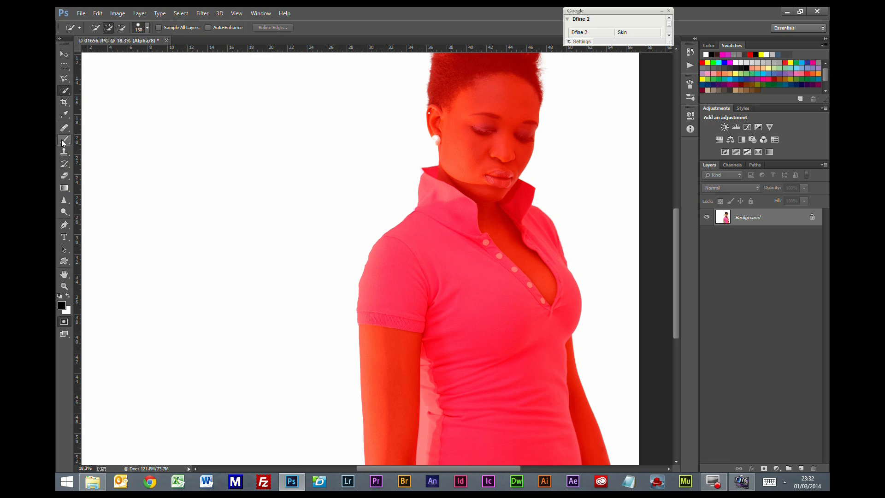
{"action": "left_click", "coordinate": [64, 139]}
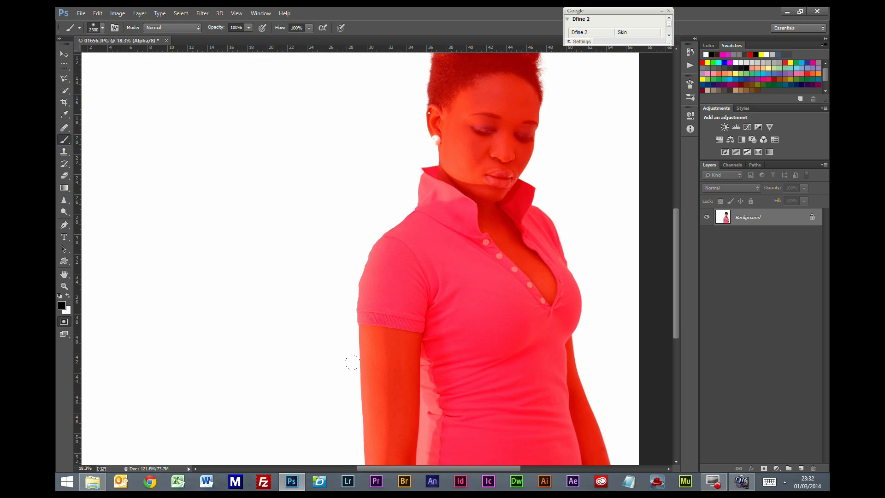
{"action": "key", "text": "bracketleft"}
{"action": "key", "text": "bracketleft"}
{"action": "key", "text": "bracketleft"}
{"action": "left_click_drag", "start_coordinate": [420, 411], "coordinate": [424, 438]}
{"action": "left_click", "coordinate": [69, 297]}
{"action": "left_click_drag", "start_coordinate": [426, 425], "coordinate": [423, 468]}
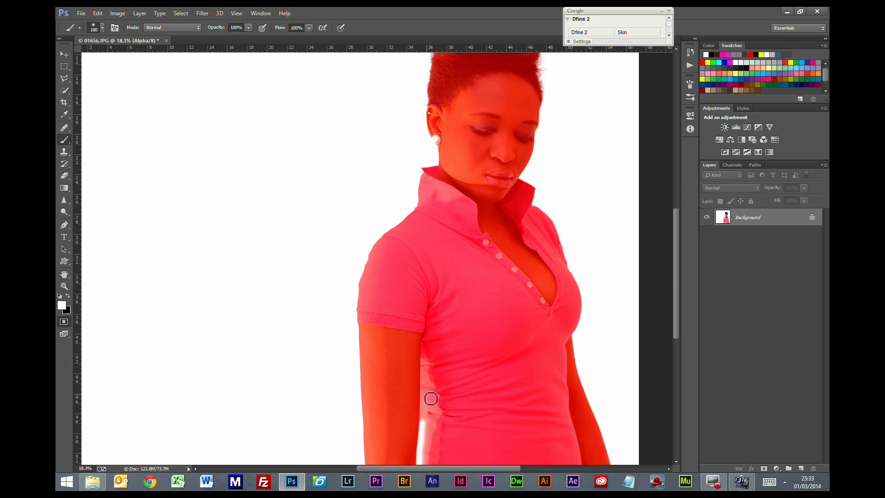
{"action": "left_click_drag", "start_coordinate": [427, 401], "coordinate": [429, 438]}
{"action": "mouse_move", "coordinate": [432, 401]}
{"action": "left_mouse_down"}
{"action": "mouse_move", "coordinate": [429, 463]}
{"action": "mouse_move", "coordinate": [433, 453]}
{"action": "left_mouse_up"}
{"action": "key", "text": "space"}
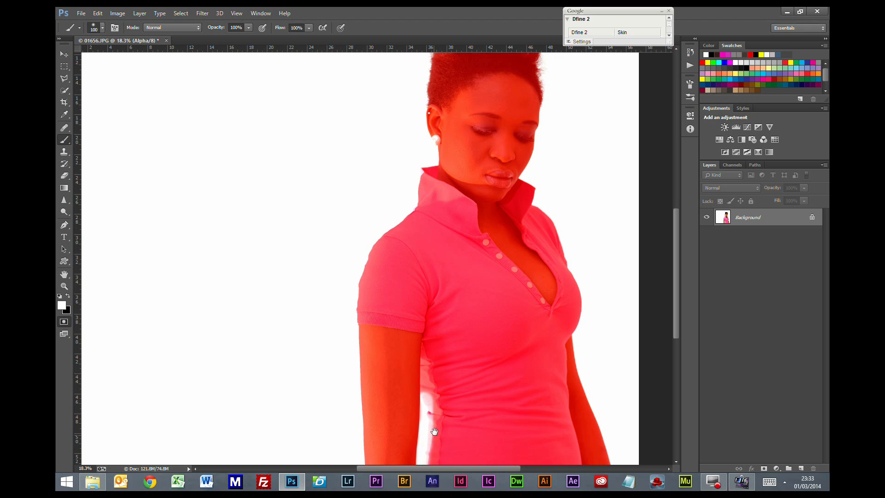
{"action": "left_click_drag", "start_coordinate": [450, 417], "coordinate": [438, 323]}
{"action": "mouse_move", "coordinate": [426, 365]}
{"action": "left_mouse_down"}
{"action": "mouse_move", "coordinate": [419, 339]}
{"action": "mouse_move", "coordinate": [419, 367]}
{"action": "mouse_move", "coordinate": [421, 314]}
{"action": "left_mouse_up"}
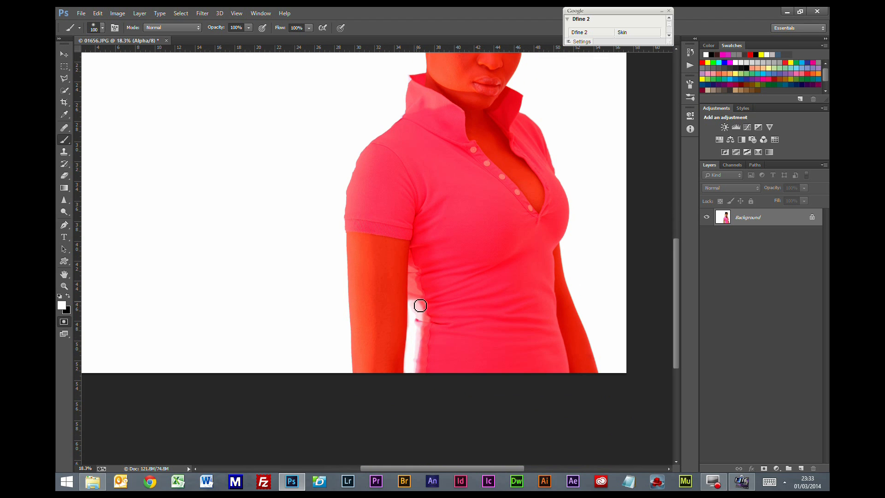
Step: Restore the mask along the shirt's side edge in black, and clean the gap beside the arm in white with a smaller brush
{"action": "key", "text": "x"}
{"action": "scroll", "coordinate": [421, 316], "scroll_direction": "up", "scroll_amount": 2}
{"action": "scroll", "coordinate": [419, 325], "scroll_direction": "up", "scroll_amount": 2}
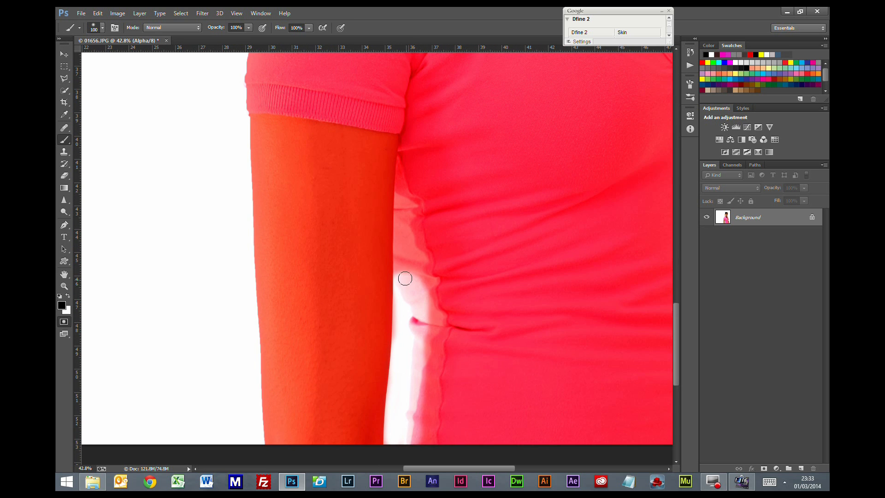
{"action": "mouse_move", "coordinate": [408, 289]}
{"action": "left_mouse_down"}
{"action": "mouse_move", "coordinate": [403, 277]}
{"action": "mouse_move", "coordinate": [424, 294]}
{"action": "mouse_move", "coordinate": [419, 280]}
{"action": "mouse_move", "coordinate": [418, 455]}
{"action": "mouse_move", "coordinate": [433, 431]}
{"action": "left_mouse_up"}
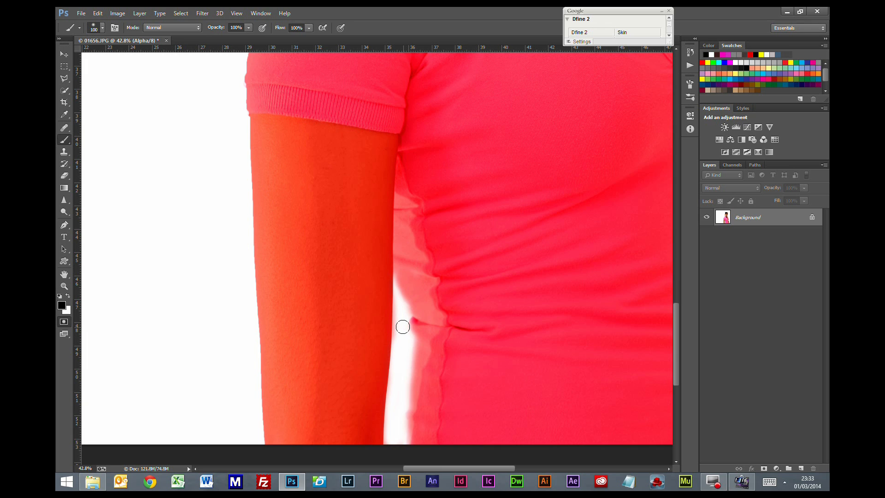
{"action": "key", "text": "x"}
{"action": "key", "text": "bracketleft"}
{"action": "key", "text": "bracketleft"}
{"action": "left_click_drag", "start_coordinate": [400, 307], "coordinate": [399, 349]}
Step: Paint the earring into the mask with black, and erase the spill below and beside it with white
{"action": "left_click_drag", "start_coordinate": [442, 139], "coordinate": [433, 455]}
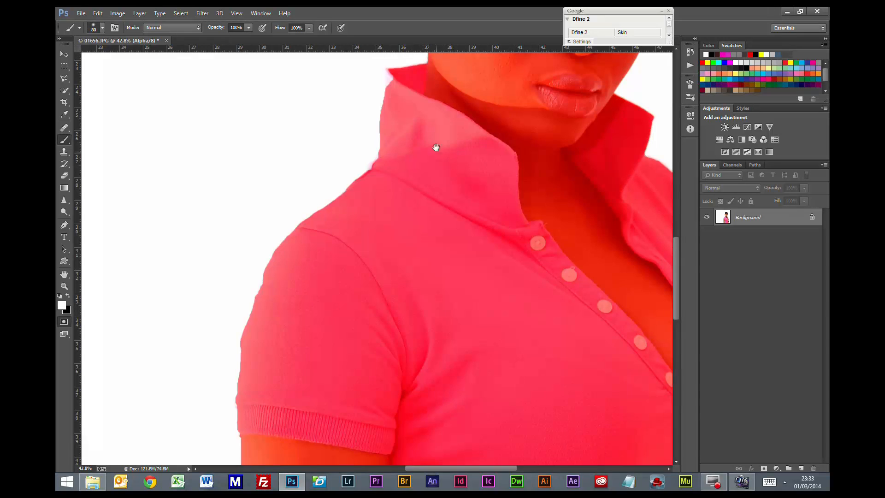
{"action": "left_click_drag", "start_coordinate": [436, 142], "coordinate": [429, 308]}
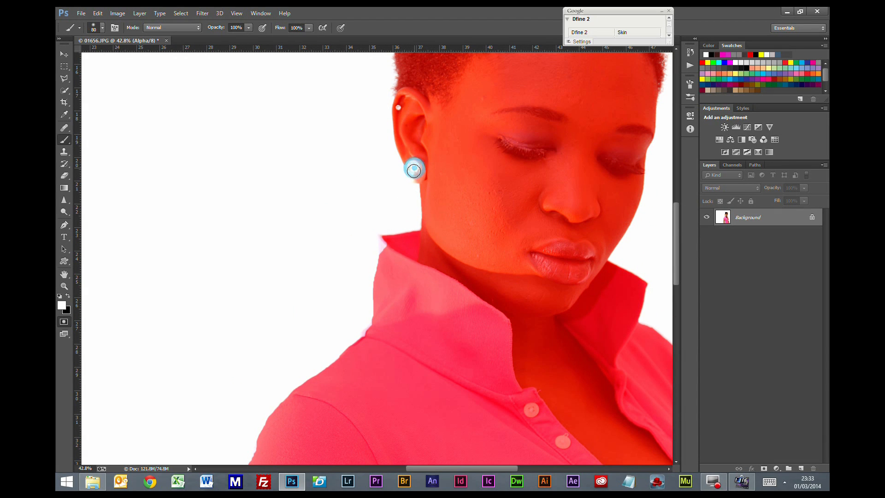
{"action": "key", "text": "x"}
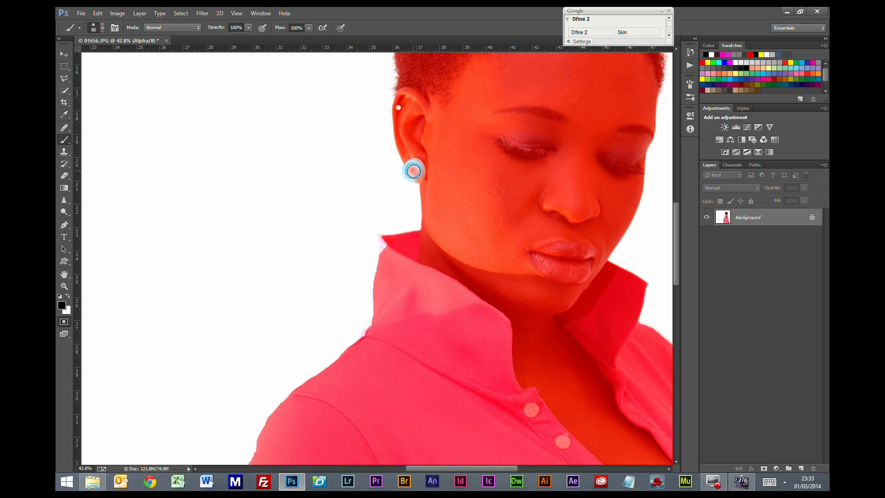
{"action": "left_click_drag", "start_coordinate": [413, 163], "coordinate": [420, 174]}
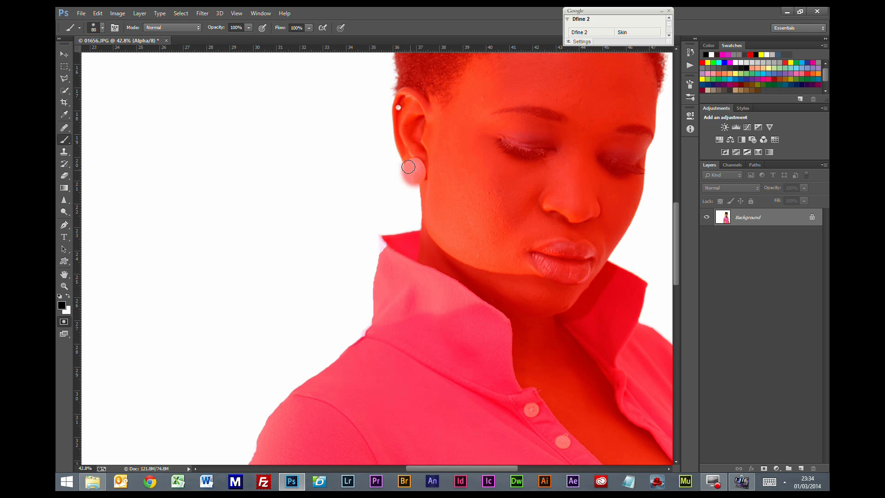
{"action": "left_click_drag", "start_coordinate": [408, 166], "coordinate": [421, 191]}
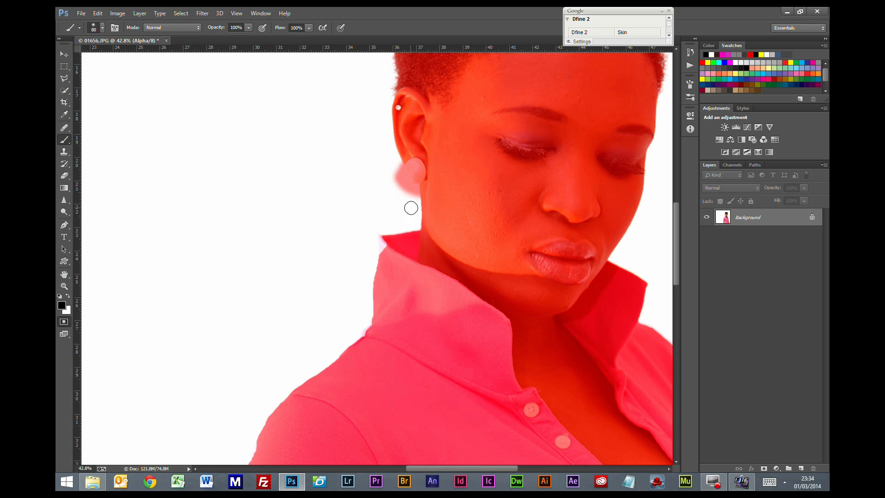
{"action": "key", "text": "x"}
{"action": "mouse_move", "coordinate": [413, 188]}
{"action": "left_mouse_down"}
{"action": "mouse_move", "coordinate": [411, 199]}
{"action": "mouse_move", "coordinate": [397, 168]}
{"action": "left_mouse_up"}
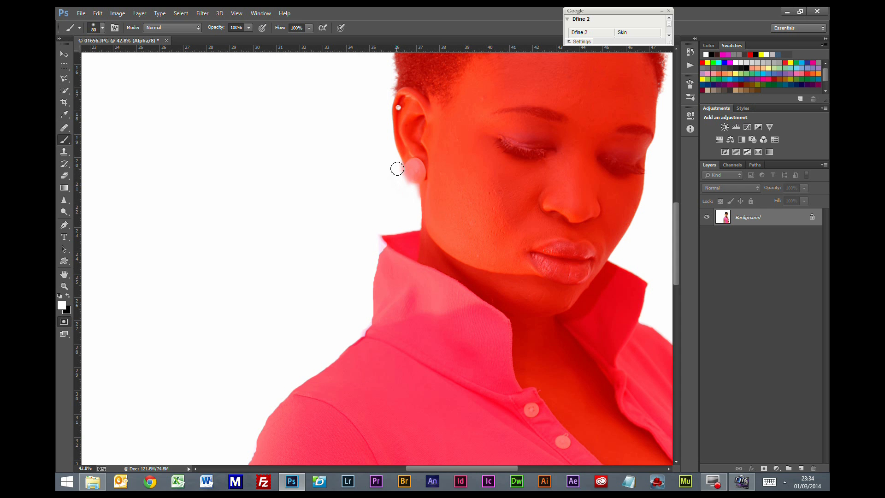
Step: Increase the brush hardness, reduce its size to 60, and trim the mask closely around the earring's outer edge
{"action": "scroll", "coordinate": [393, 207], "scroll_direction": "up", "scroll_amount": 3}
{"action": "scroll", "coordinate": [392, 208], "scroll_direction": "up", "scroll_amount": 1}
{"action": "left_click_drag", "start_coordinate": [401, 128], "coordinate": [401, 150]}
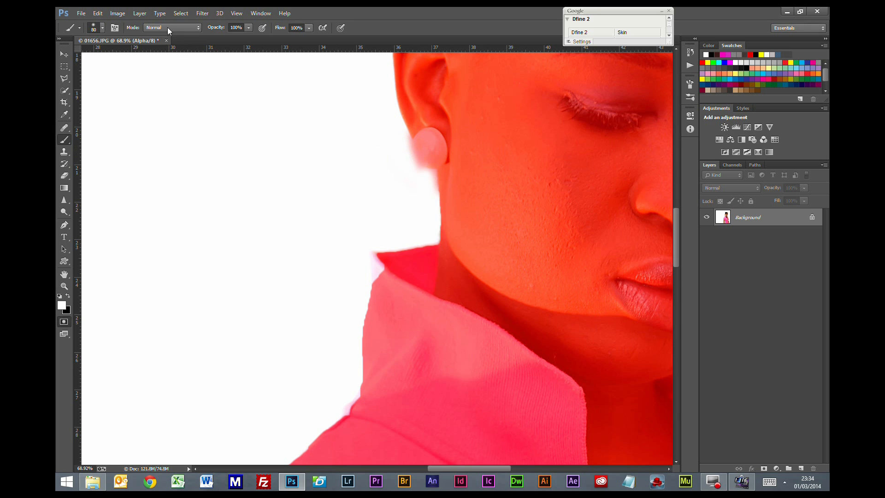
{"action": "left_click", "coordinate": [103, 27]}
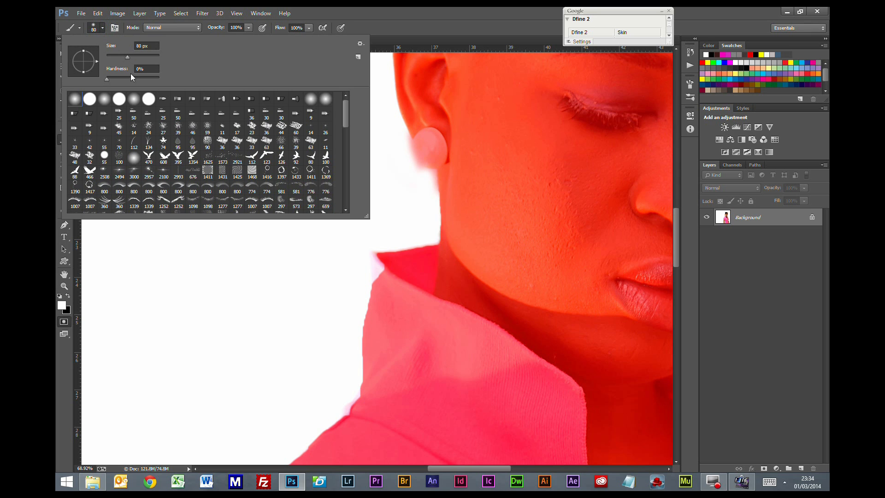
{"action": "left_click_drag", "start_coordinate": [109, 77], "coordinate": [142, 84]}
{"action": "left_click", "coordinate": [391, 29]}
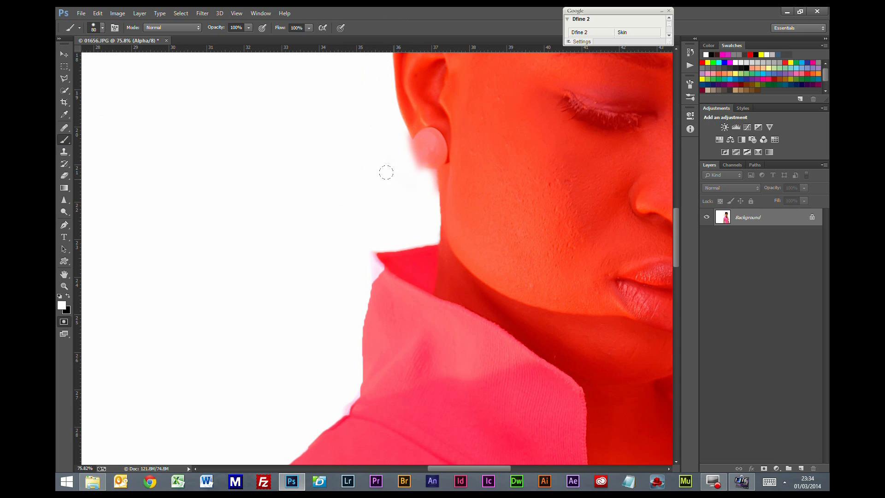
{"action": "scroll", "coordinate": [385, 178], "scroll_direction": "up", "scroll_amount": 1}
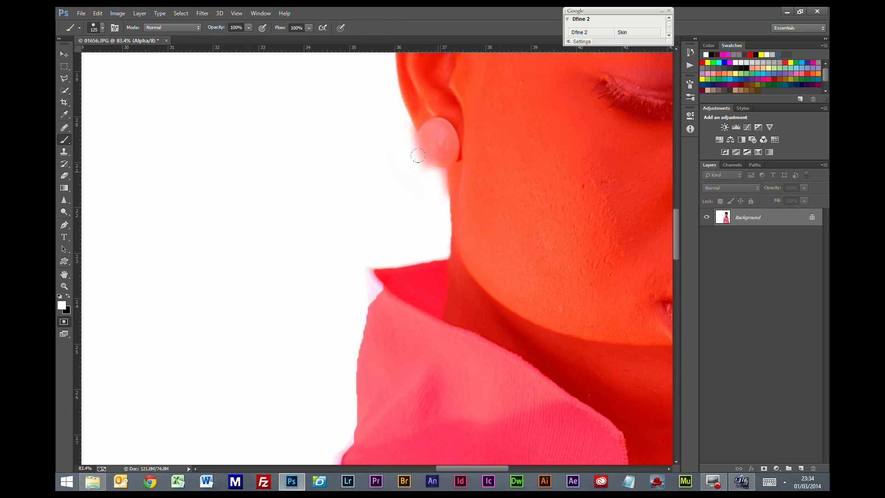
{"action": "key", "text": "bracketleft"}
{"action": "key", "text": "bracketleft"}
{"action": "key", "text": "bracketleft"}
{"action": "key", "text": "bracketleft"}
{"action": "key", "text": "bracketleft"}
{"action": "left_click", "coordinate": [420, 174]}
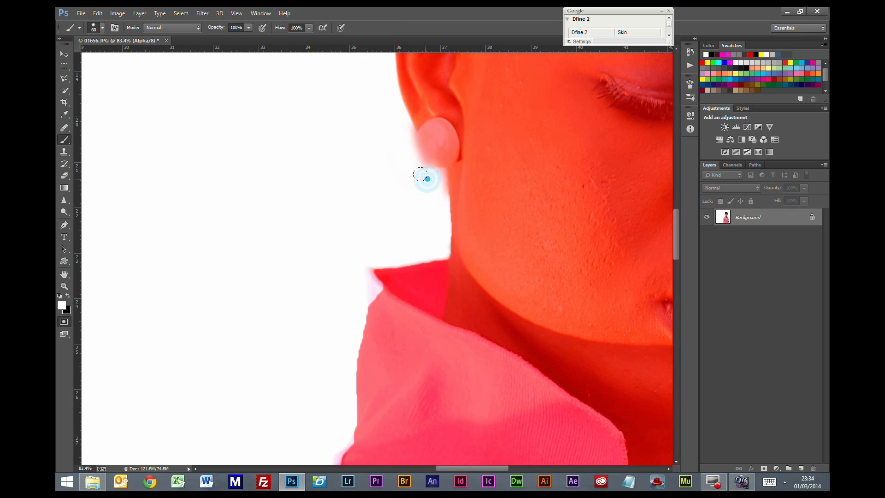
{"action": "mouse_move", "coordinate": [420, 174]}
{"action": "left_mouse_down"}
{"action": "mouse_move", "coordinate": [399, 129]}
{"action": "mouse_move", "coordinate": [406, 161]}
{"action": "mouse_move", "coordinate": [421, 173]}
{"action": "left_mouse_up"}
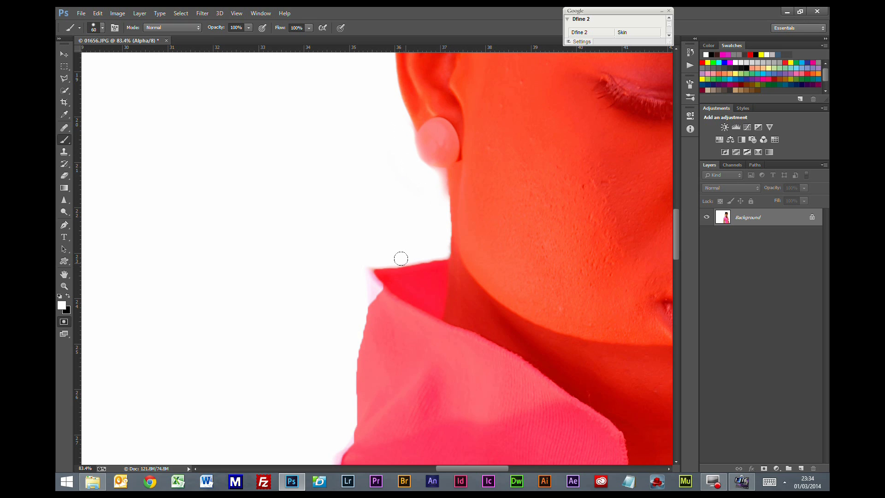
Step: Paint the missing collar tip and the base of the collar at the shoulder into the mask with black
{"action": "left_click_drag", "start_coordinate": [379, 286], "coordinate": [374, 291]}
{"action": "key", "text": "x"}
{"action": "left_click", "coordinate": [376, 282]}
{"action": "left_click", "coordinate": [378, 279]}
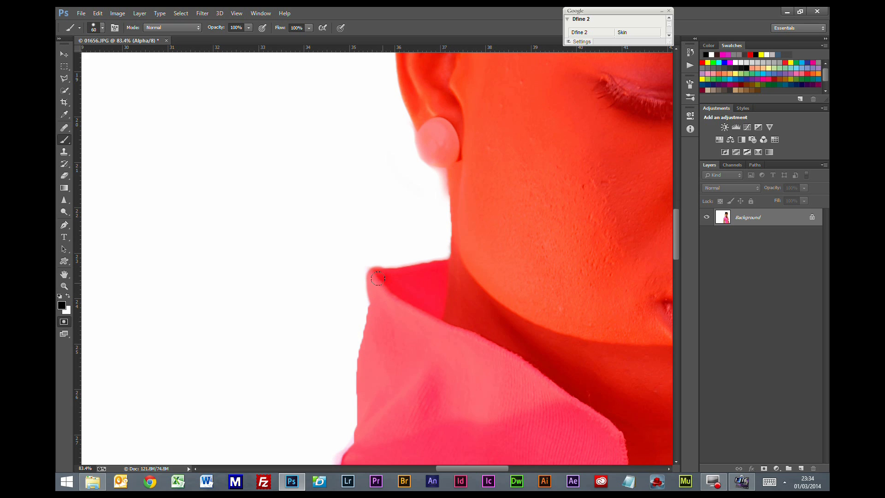
{"action": "scroll", "coordinate": [447, 339], "scroll_direction": "down", "scroll_amount": 1}
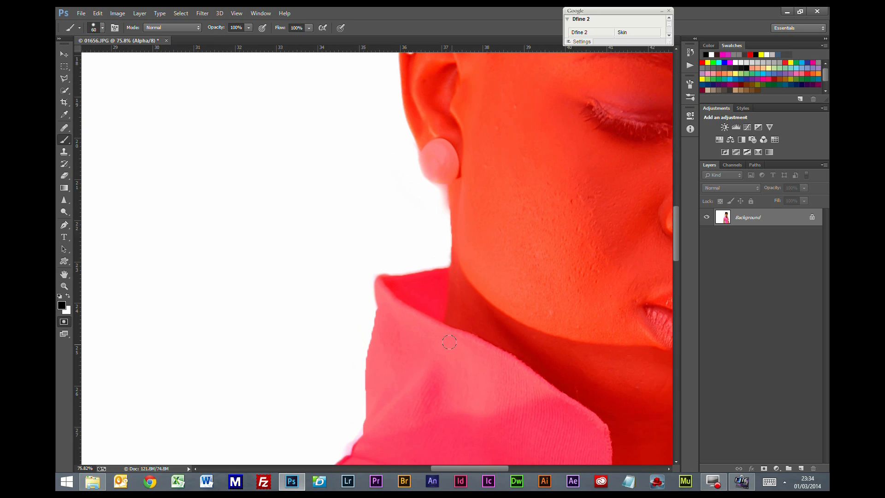
{"action": "left_click_drag", "start_coordinate": [402, 389], "coordinate": [415, 267]}
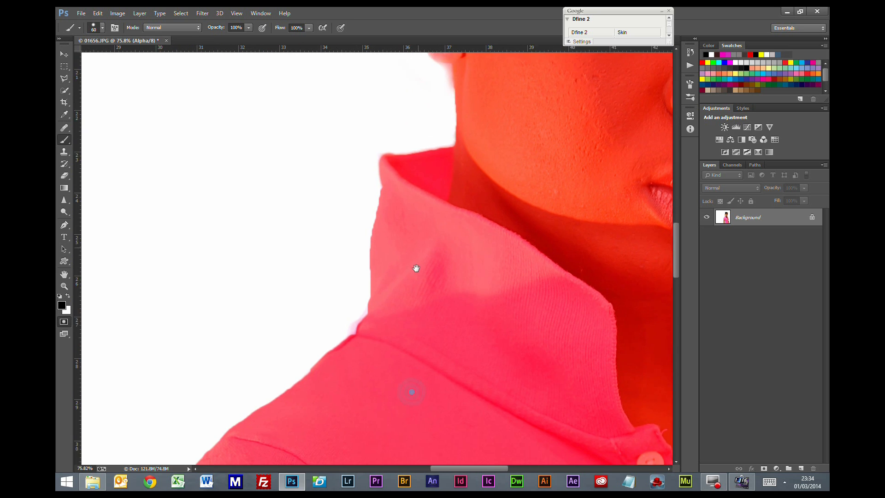
{"action": "left_click_drag", "start_coordinate": [367, 317], "coordinate": [357, 321]}
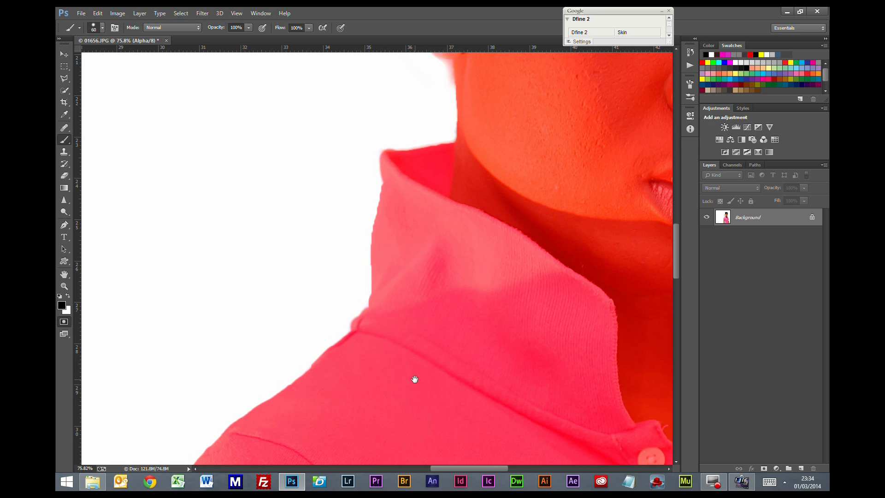
Step: Leave quick mask mode to turn the painted mask into a selection around the woman
{"action": "scroll", "coordinate": [432, 358], "scroll_direction": "down", "scroll_amount": 3}
{"action": "scroll", "coordinate": [416, 298], "scroll_direction": "down", "scroll_amount": 8}
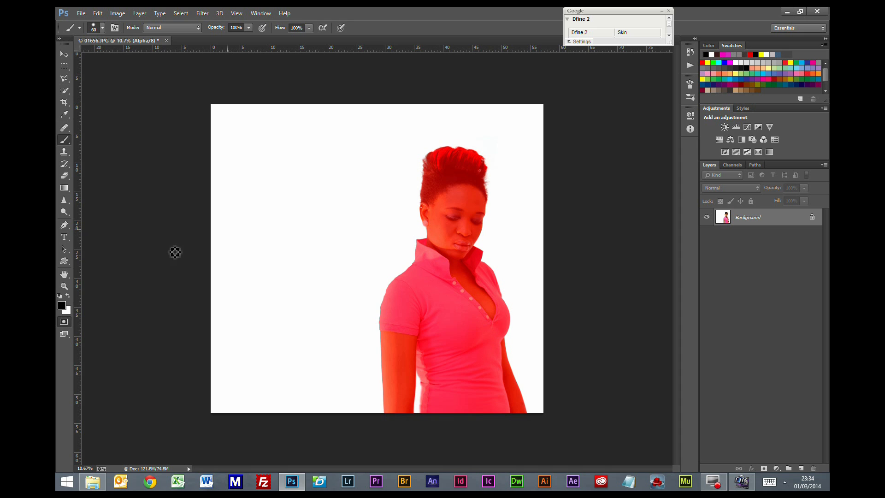
{"action": "key", "text": "q"}
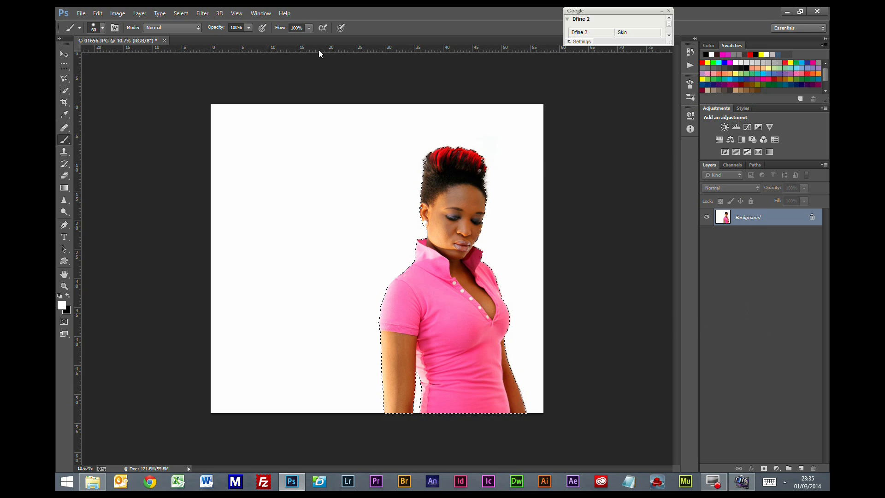
{"action": "left_click", "coordinate": [181, 13]}
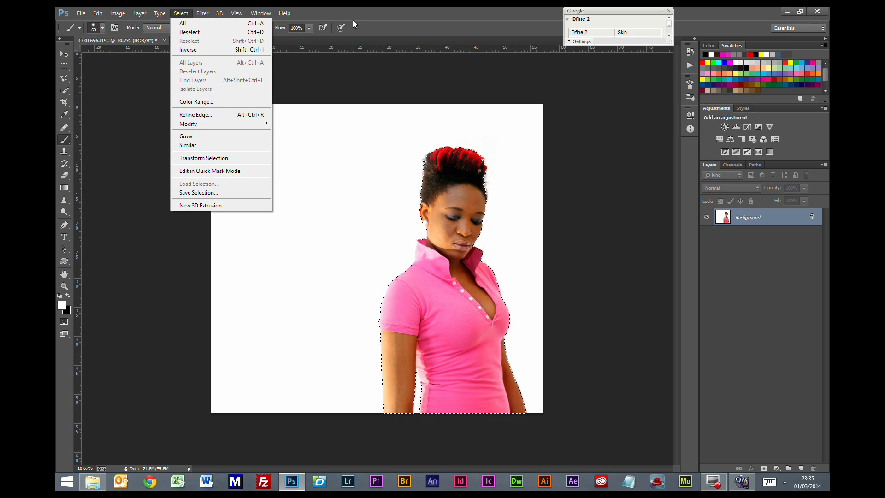
{"action": "left_click", "coordinate": [365, 11]}
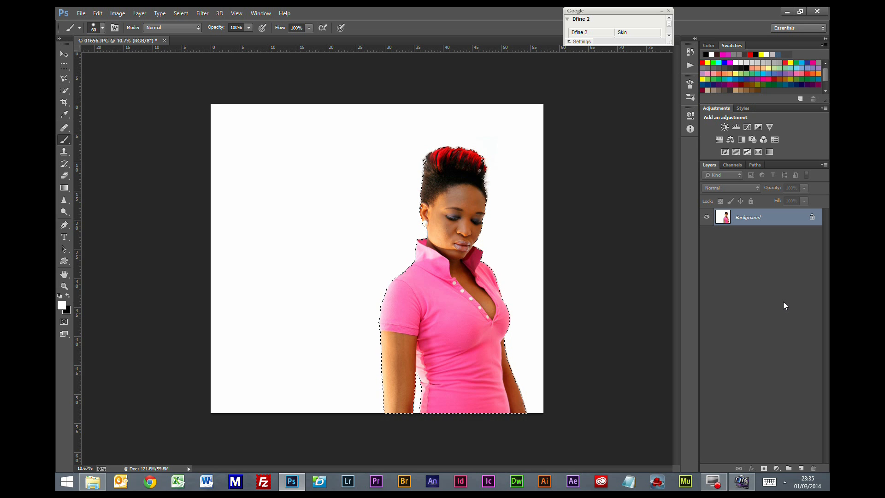
Step: Convert the selection to a work path, testing the conversion by loading the path as a selection and making the path again
{"action": "left_click", "coordinate": [756, 165]}
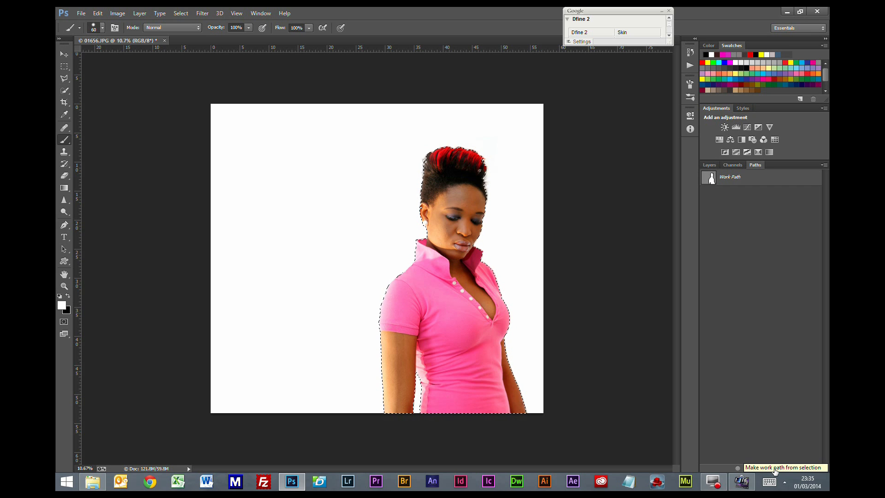
{"action": "left_click", "coordinate": [775, 469]}
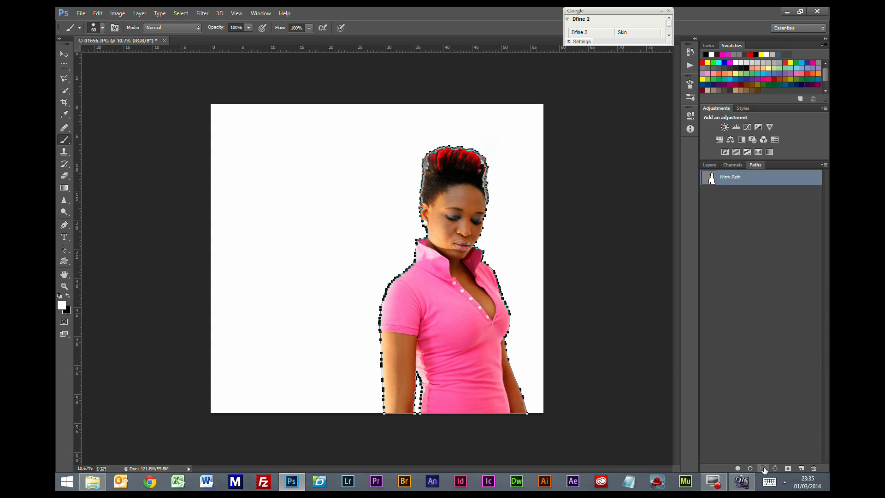
{"action": "left_click", "coordinate": [764, 468]}
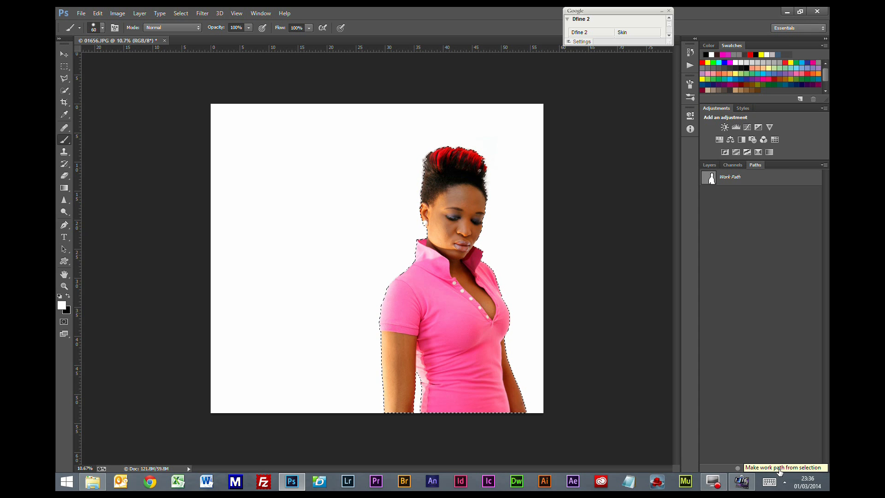
{"action": "left_click", "coordinate": [776, 468]}
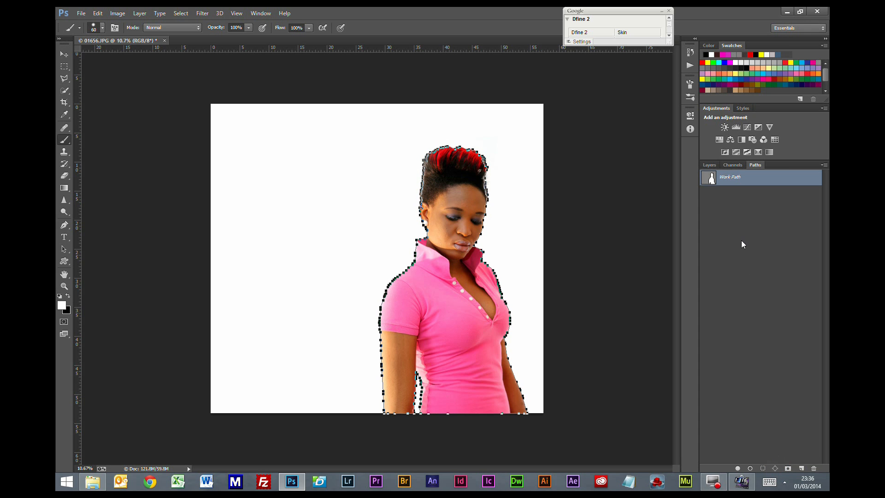
{"action": "left_click", "coordinate": [711, 166]}
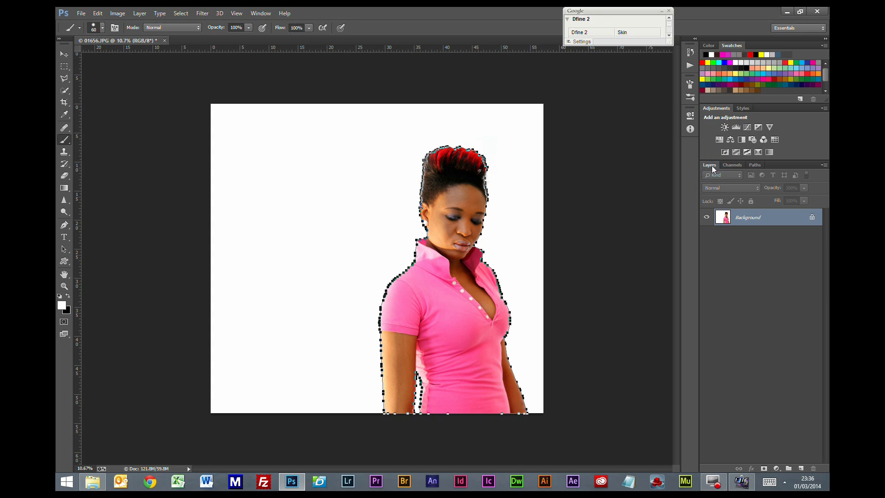
Step: Close 01656.JPG with its changes saved, and reopen it from the Misc folder in File Explorer
{"action": "left_click", "coordinate": [164, 40]}
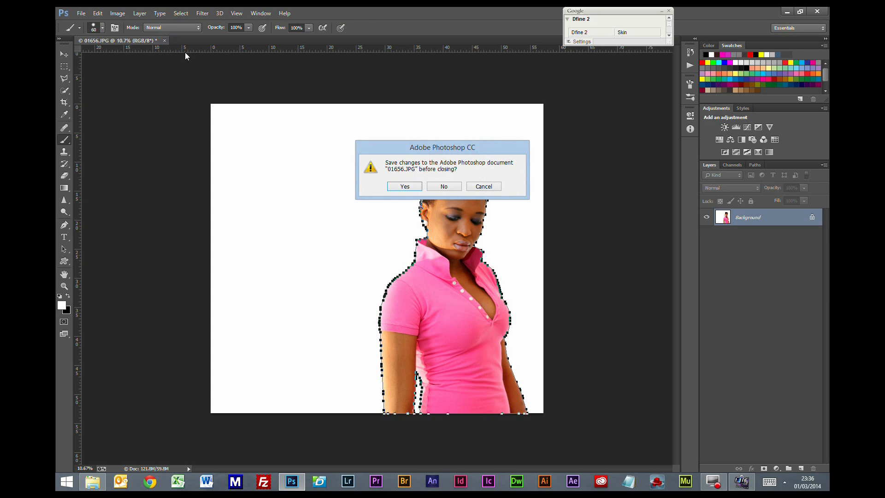
{"action": "left_click", "coordinate": [404, 187]}
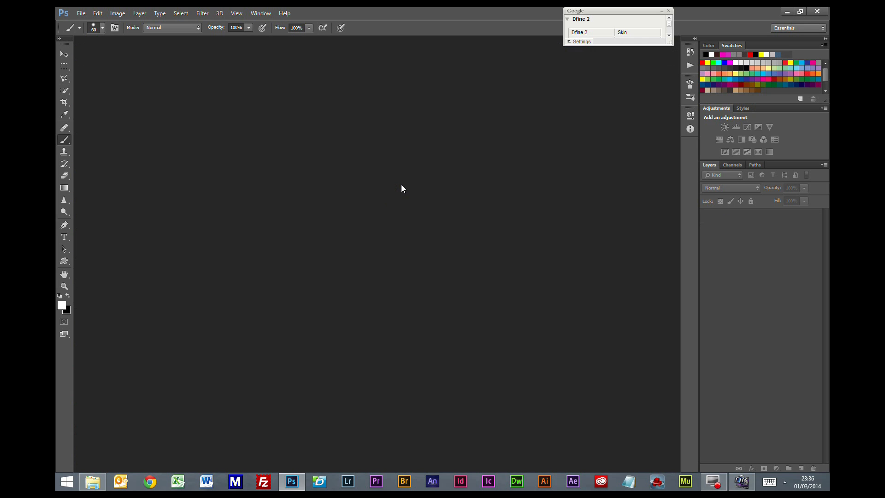
{"action": "left_click", "coordinate": [93, 482]}
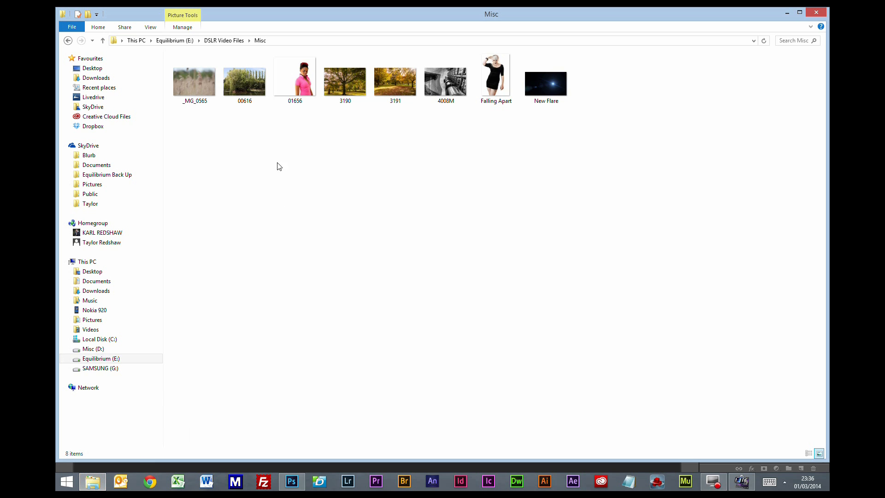
{"action": "double_click", "coordinate": [307, 84]}
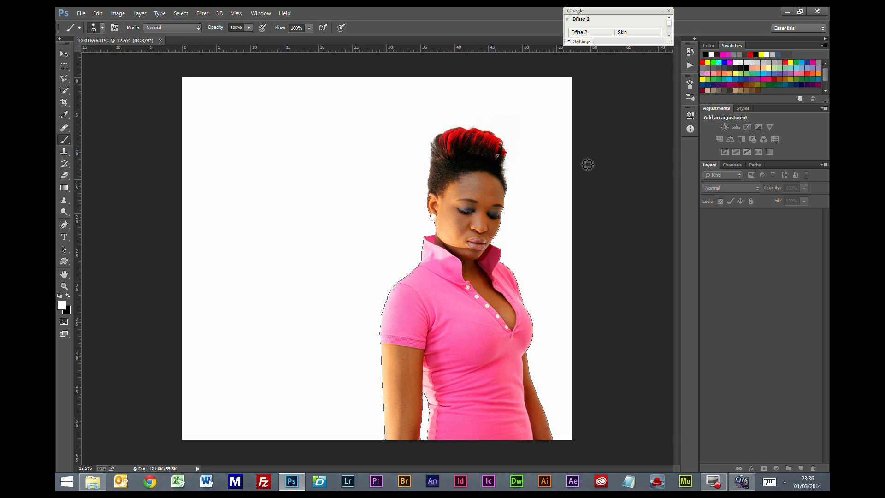
Step: Load the reopened image's stored work path as a selection, and convert that selection back to a work path
{"action": "left_click", "coordinate": [750, 164]}
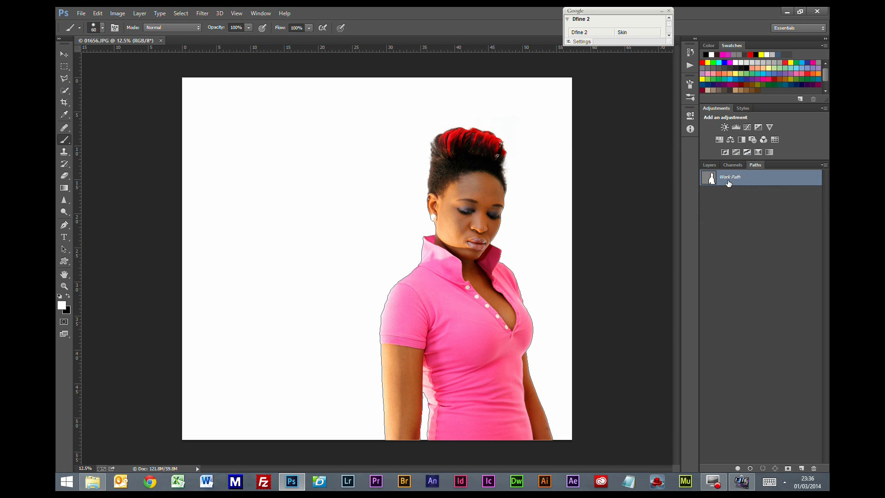
{"action": "left_click", "coordinate": [763, 469]}
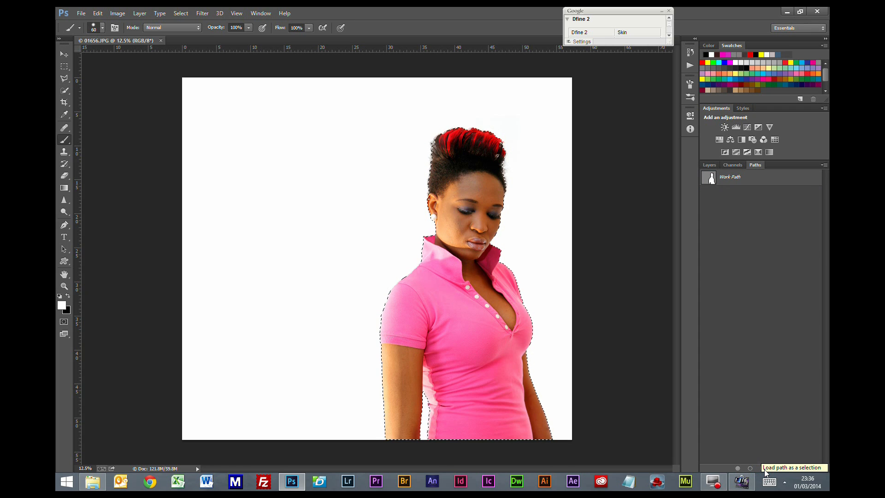
{"action": "left_click", "coordinate": [774, 468]}
{"action": "left_click", "coordinate": [735, 230]}
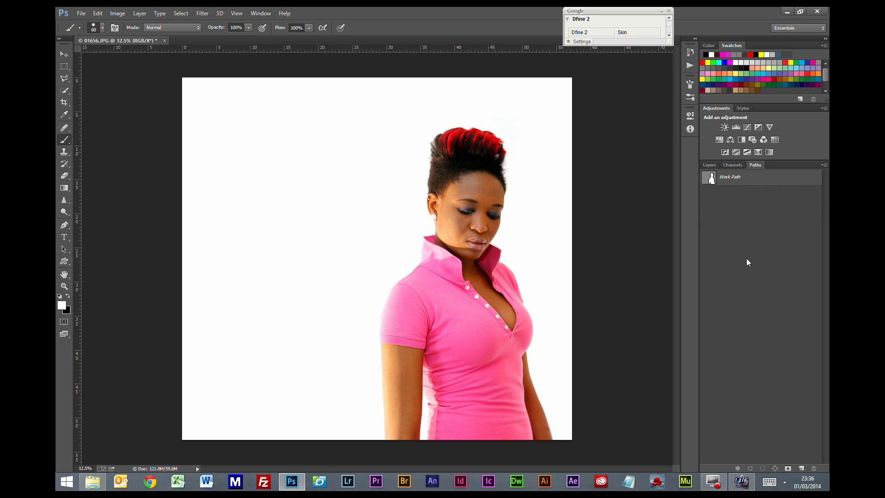
Step: Check the work path's outline around the woman by selecting and deselecting the path, and return to the layers
{"action": "left_click", "coordinate": [720, 179]}
{"action": "left_click", "coordinate": [725, 213]}
{"action": "left_click", "coordinate": [731, 178]}
{"action": "left_click", "coordinate": [730, 200]}
{"action": "left_click", "coordinate": [715, 167]}
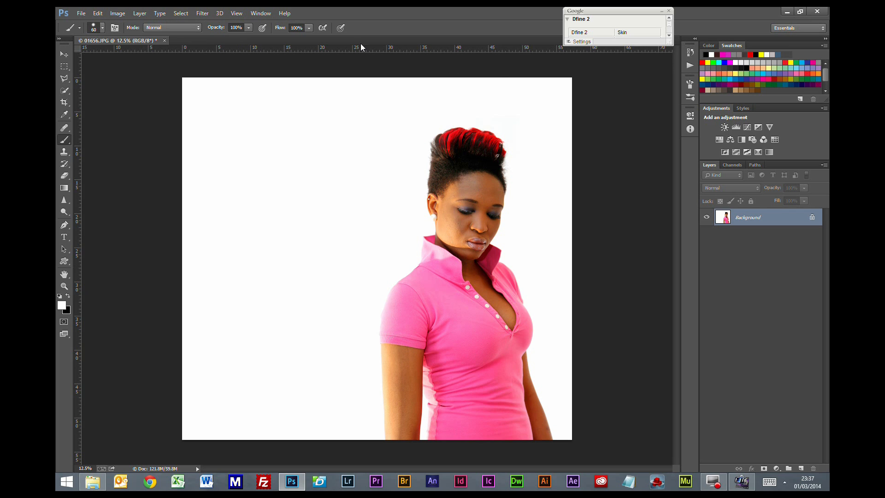
Step: Load the work path as a selection and copy the woman from the Background onto a new layer
{"action": "left_click", "coordinate": [753, 167]}
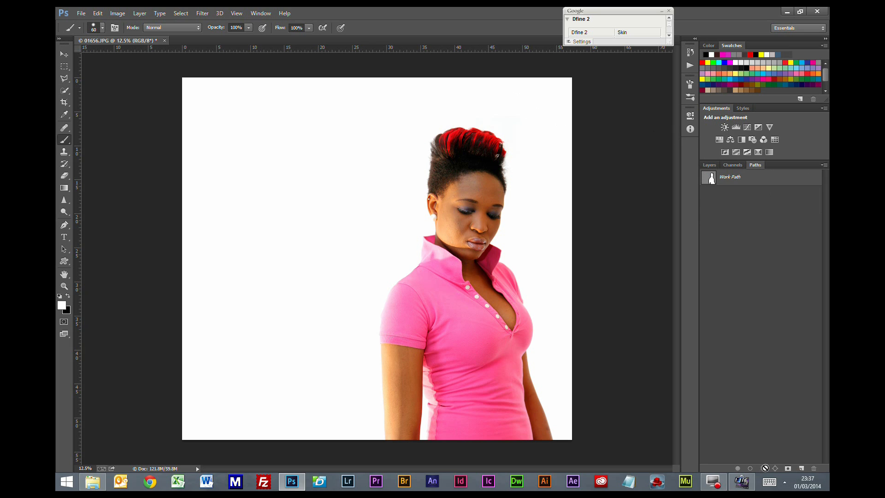
{"action": "left_click", "coordinate": [727, 183]}
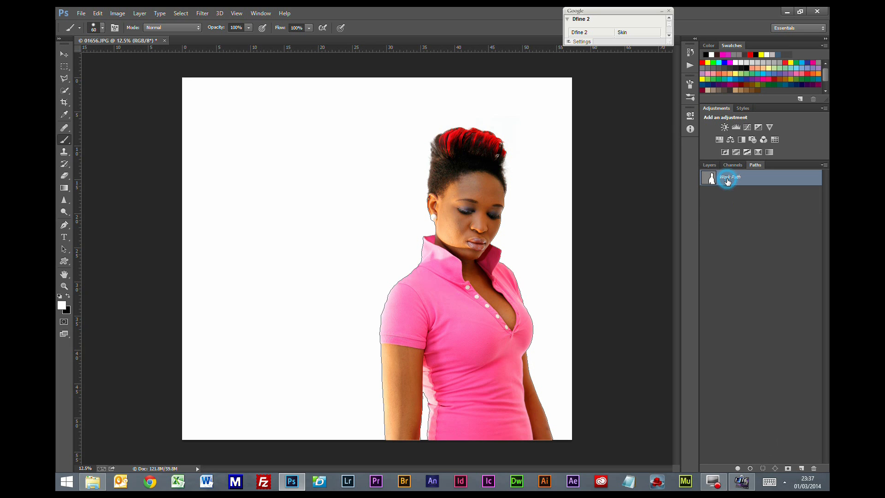
{"action": "left_click", "coordinate": [763, 469]}
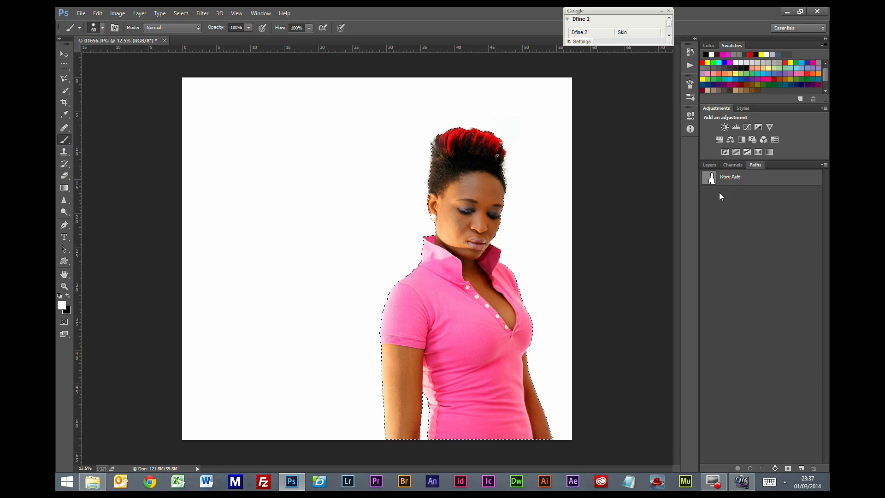
{"action": "left_click", "coordinate": [707, 166]}
{"action": "key", "text": "ctrl+j"}
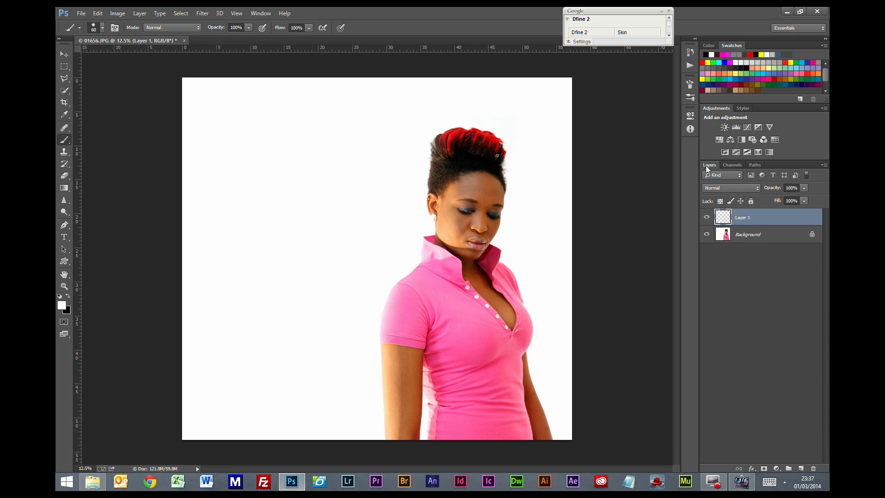
Step: Hide the Background to inspect the cutout, restore it with the cutout layer hidden, and display the stored paths
{"action": "left_click", "coordinate": [707, 234]}
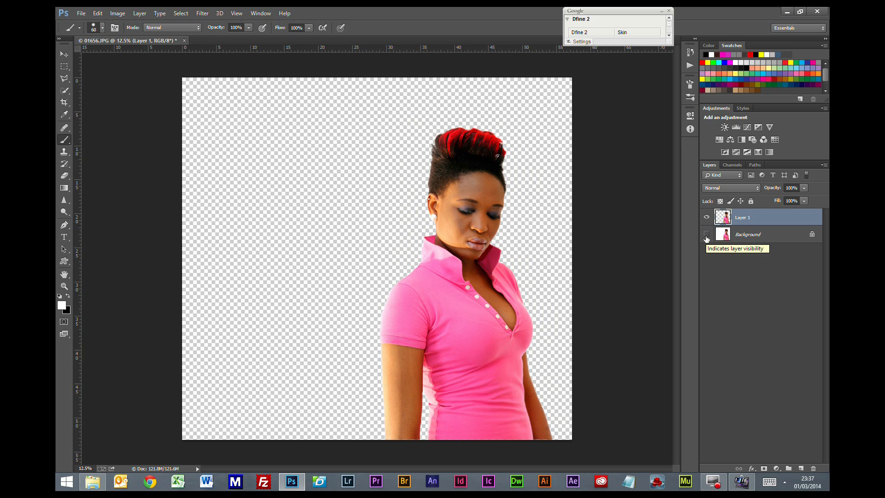
{"action": "left_click", "coordinate": [706, 235]}
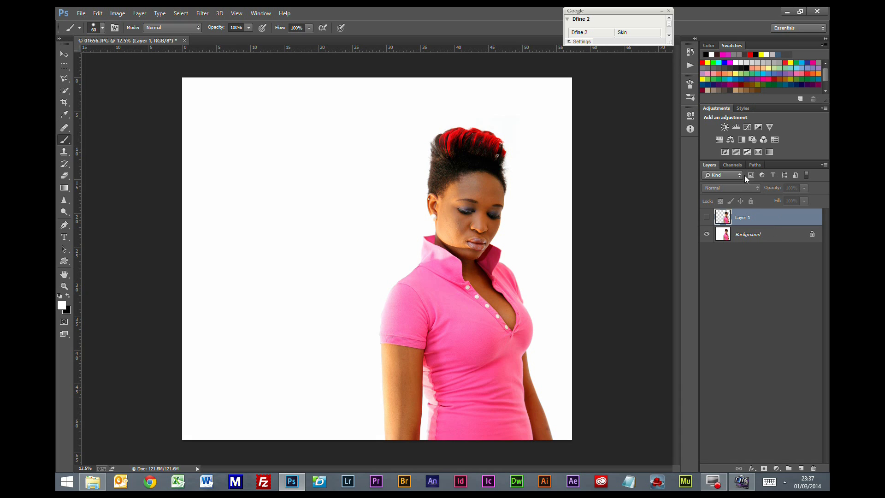
{"action": "left_click", "coordinate": [755, 165]}
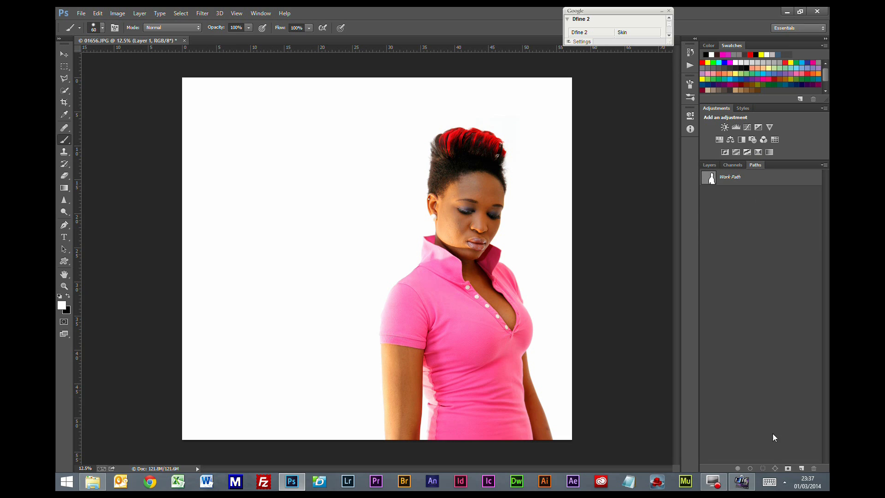